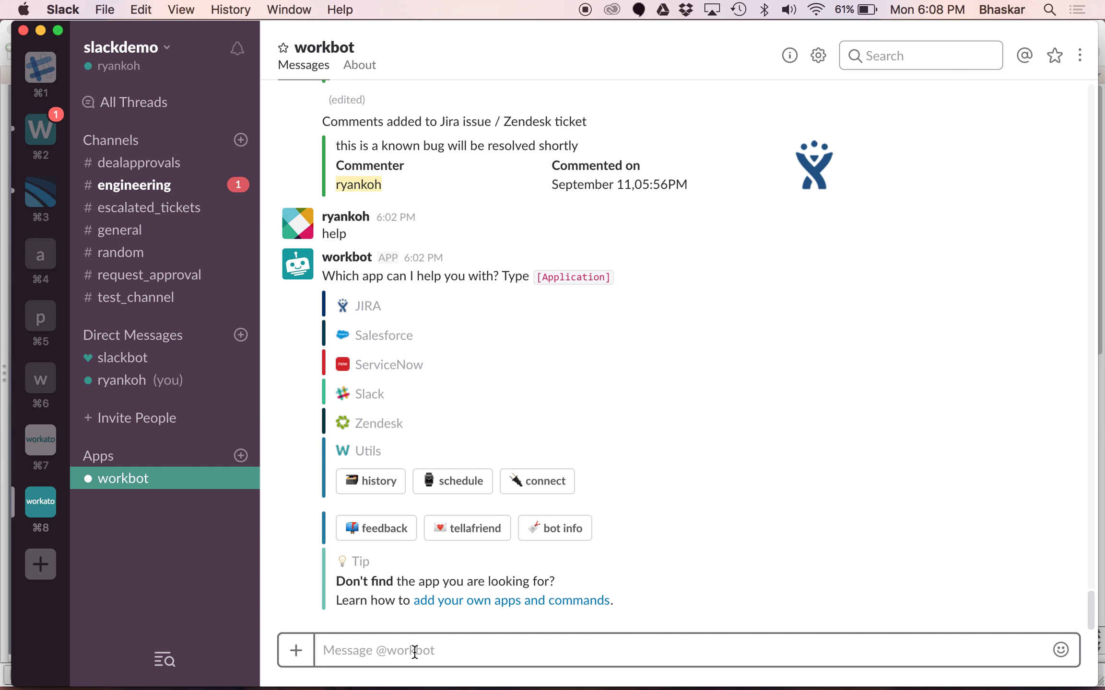
# - Start the "create ticket" command in the workbot conversation and answer the urgency question with 1
pyautogui.write('crea')
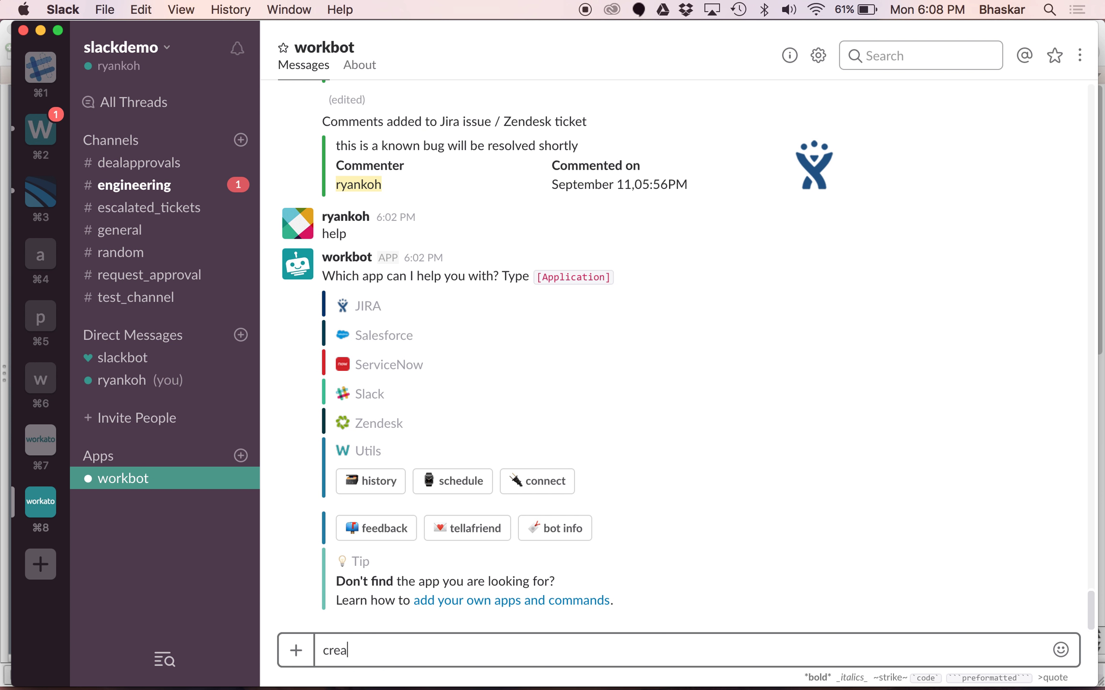
pyautogui.write('te ticket')
pyautogui.press('Return')
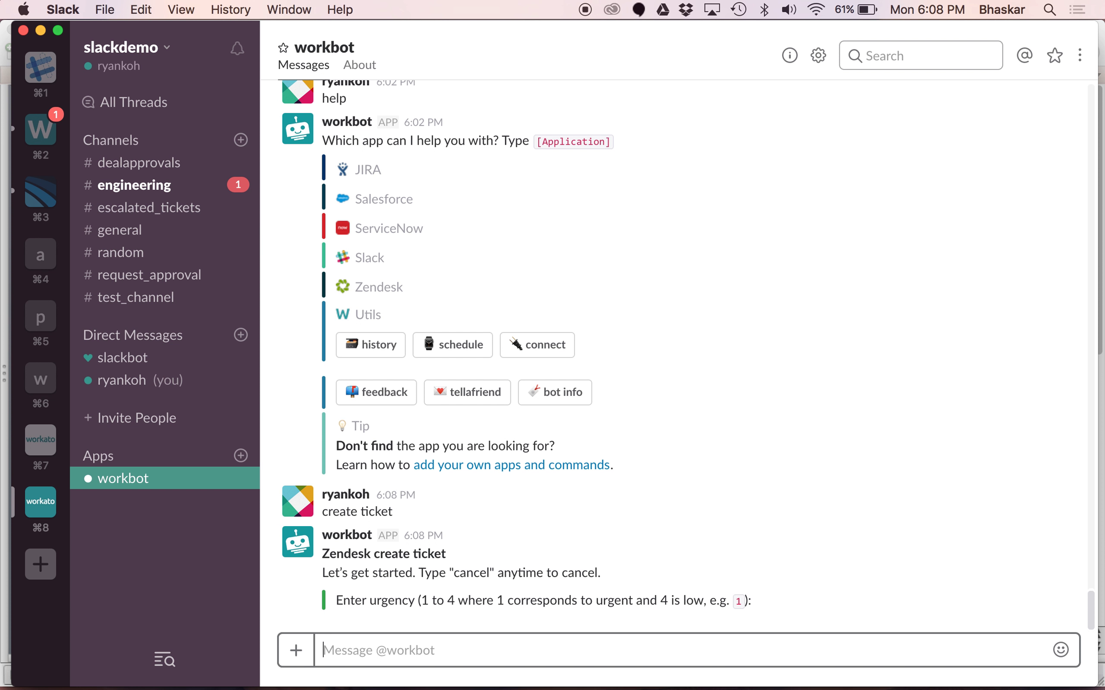
pyautogui.write('1')
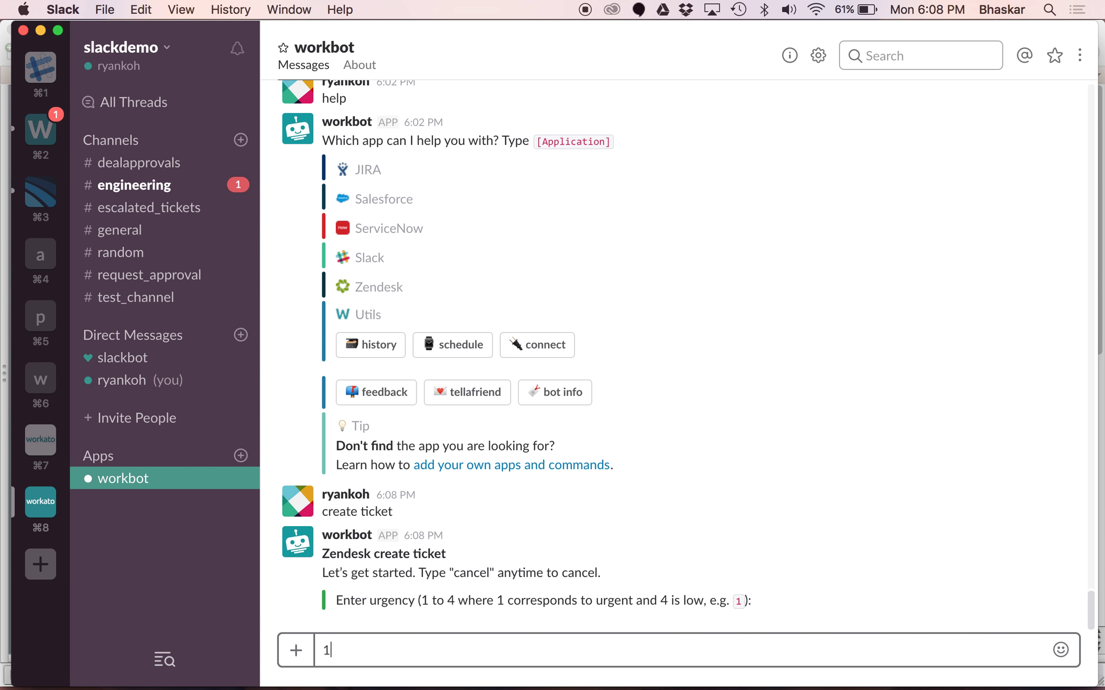
pyautogui.press('Return')
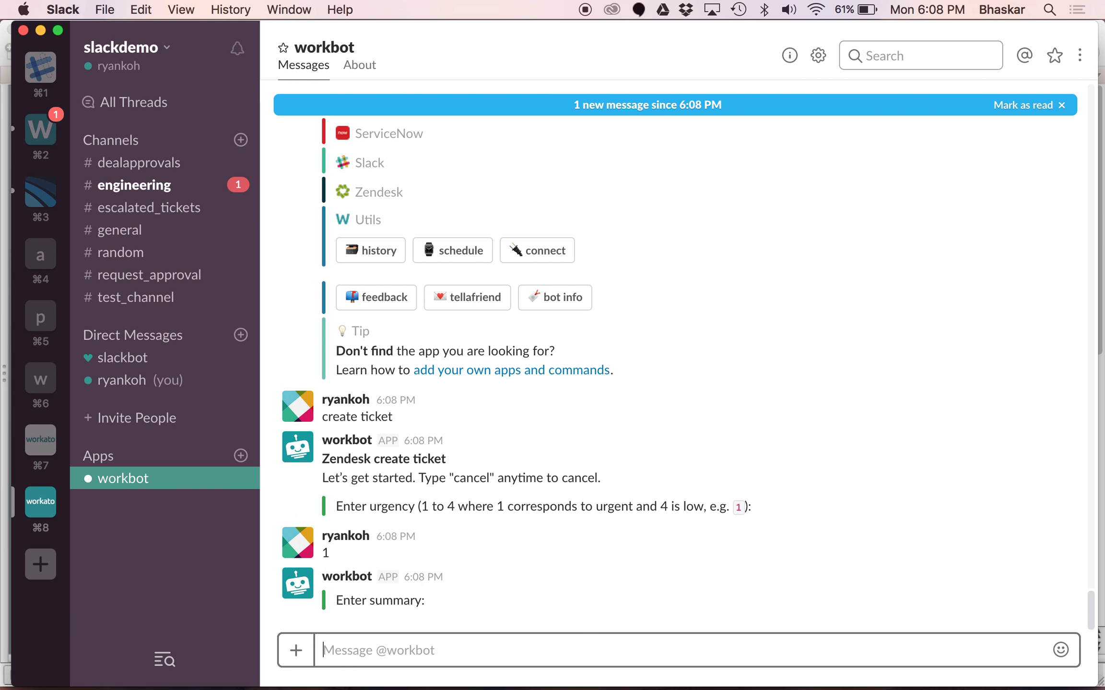
# - Submit "some big issue" as the Zendesk ticket's summary
pyautogui.write('some g')
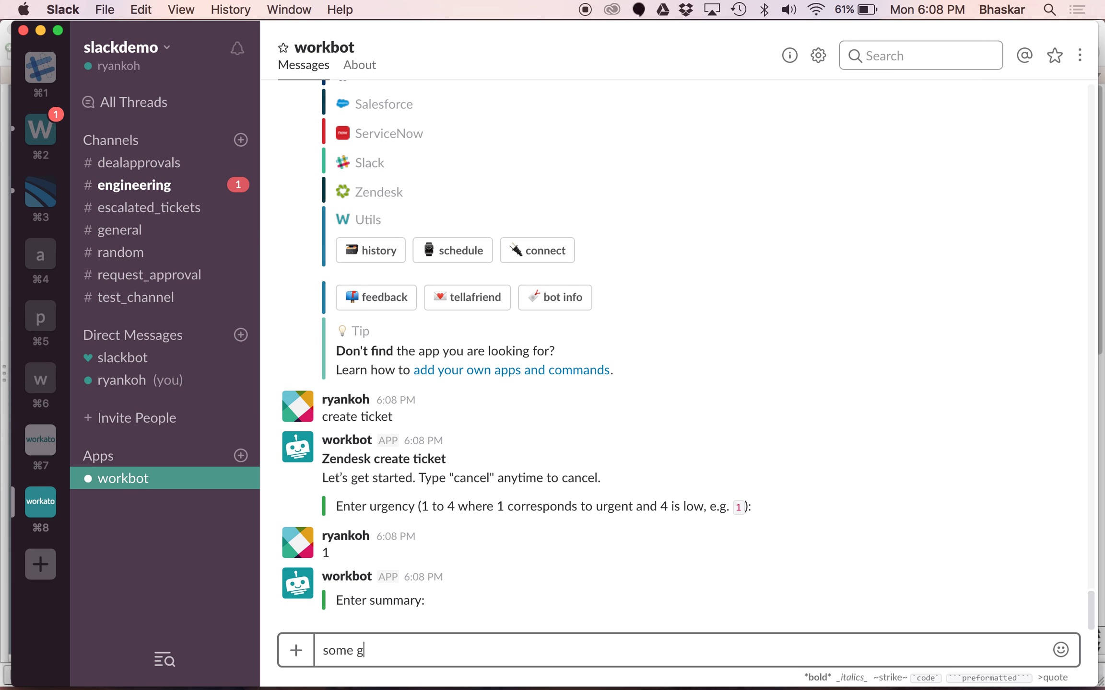
pyautogui.press('BackSpace')
pyautogui.write('big issu')
pyautogui.press('BackSpace')
pyautogui.press('BackSpace')
pyautogui.write('sue')
pyautogui.press('Return')
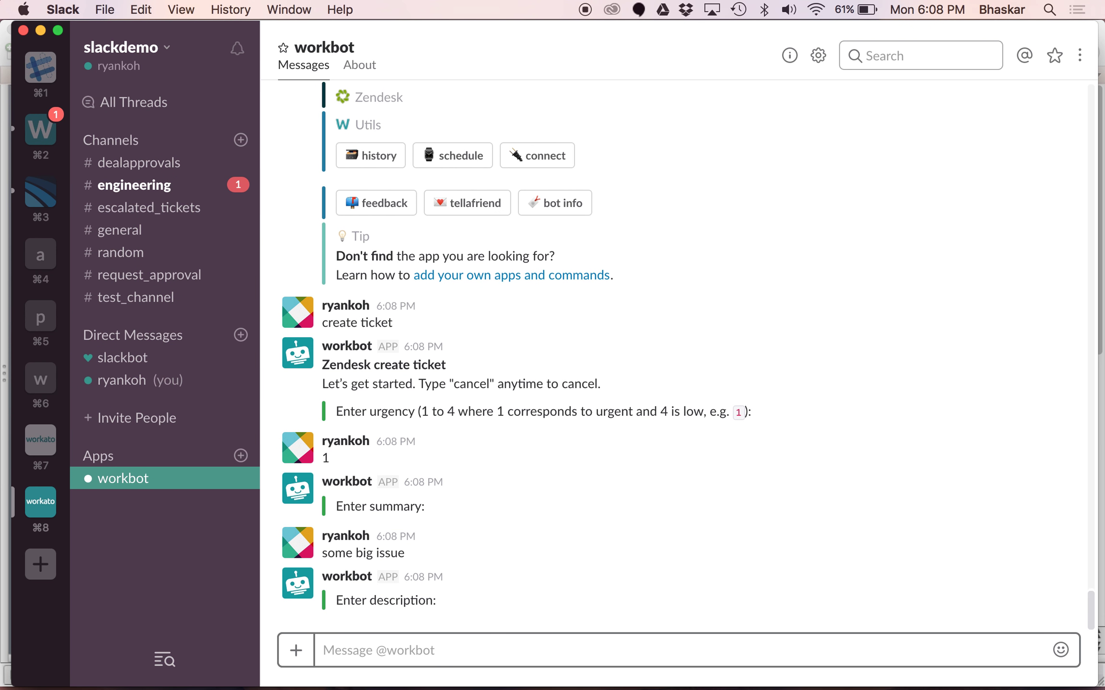
# - Submit "something to resolve asap" as the ticket's description and "genepoint" as its customer
pyautogui.write('someth')
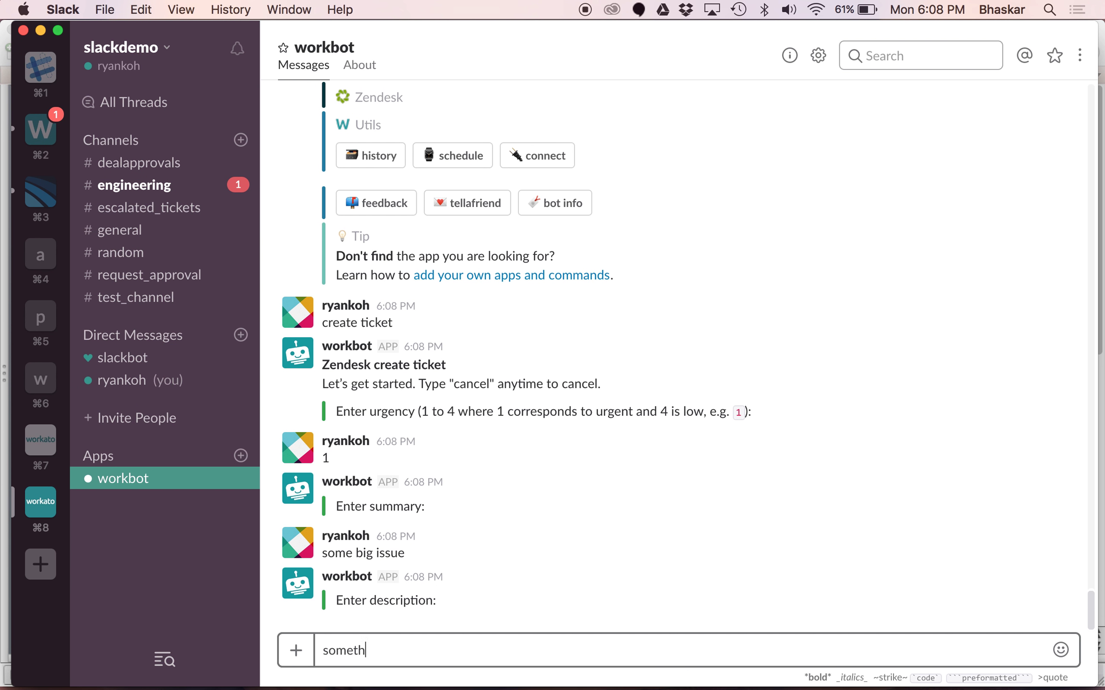
pyautogui.write('ing to resolve asap')
pyautogui.press('Return')
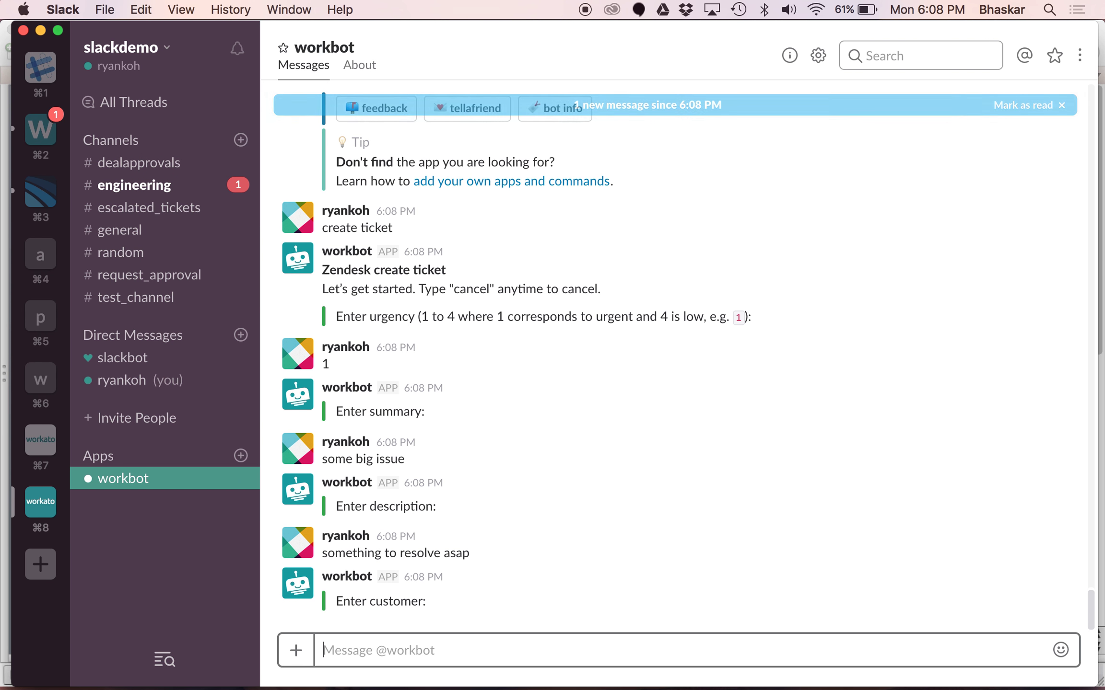
pyautogui.write('genepoint')
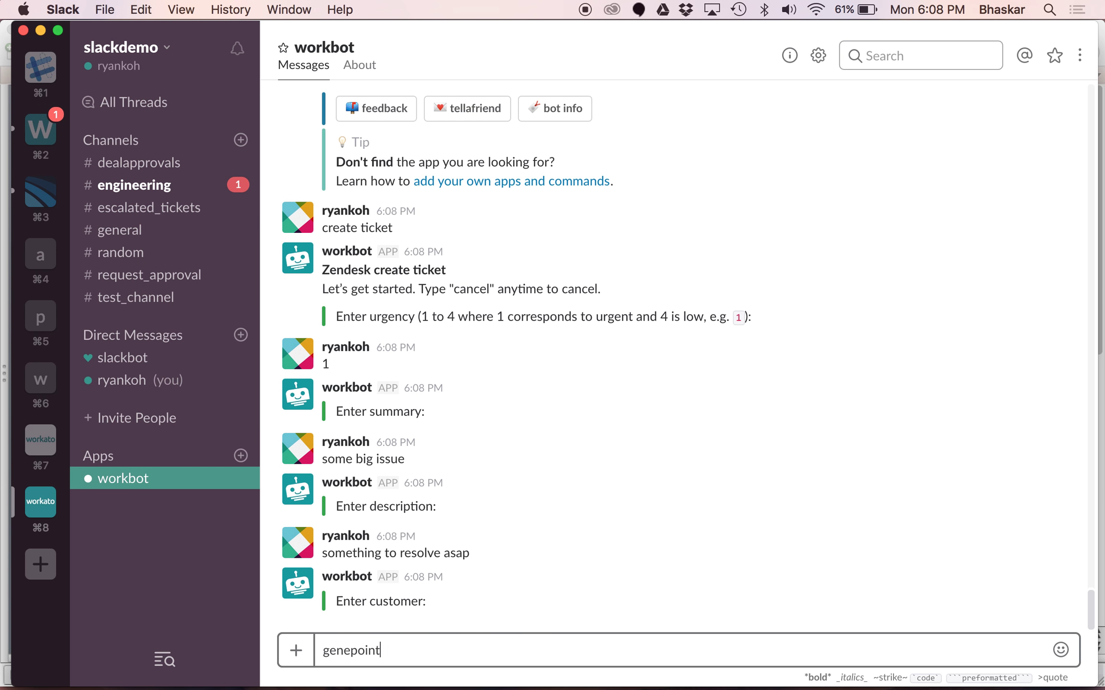
pyautogui.press('Return')
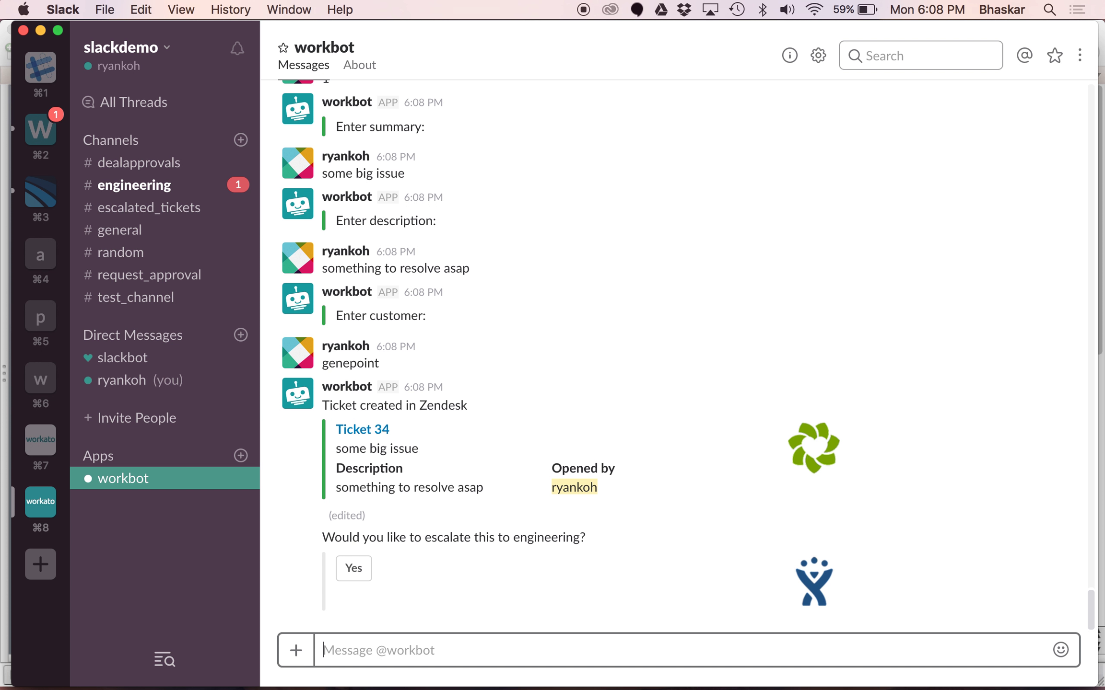
# - Escalate the newly created Zendesk ticket to engineering and open the escalated_tickets channel
pyautogui.click(354, 571)
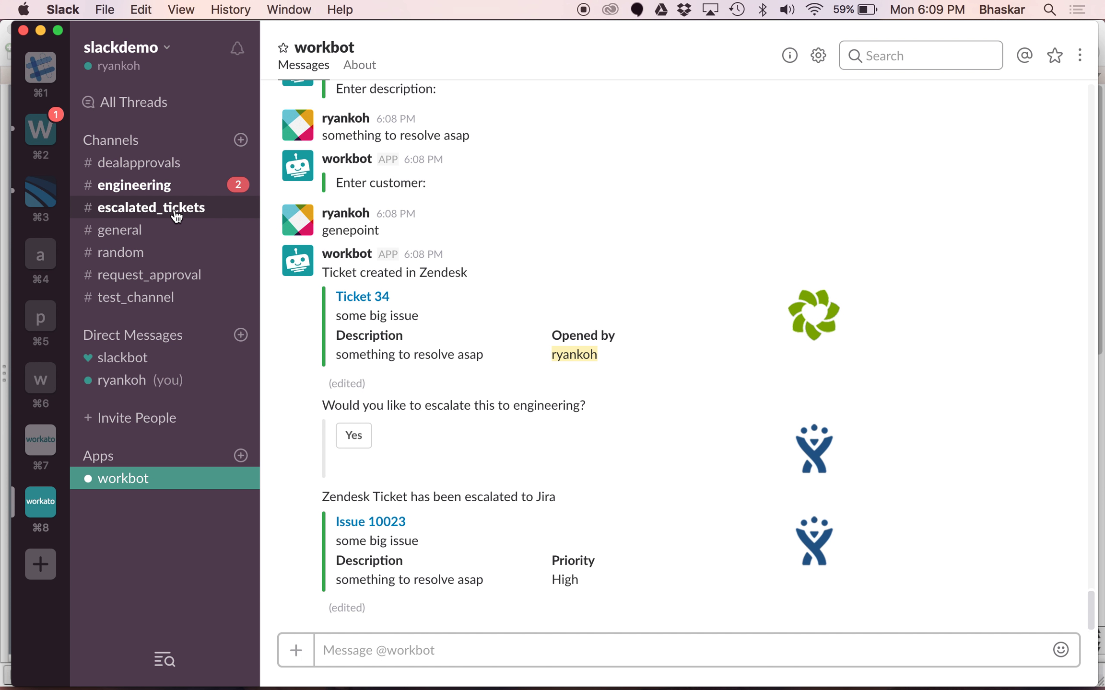
pyautogui.hotkey('alt', 'shift', 'Up')
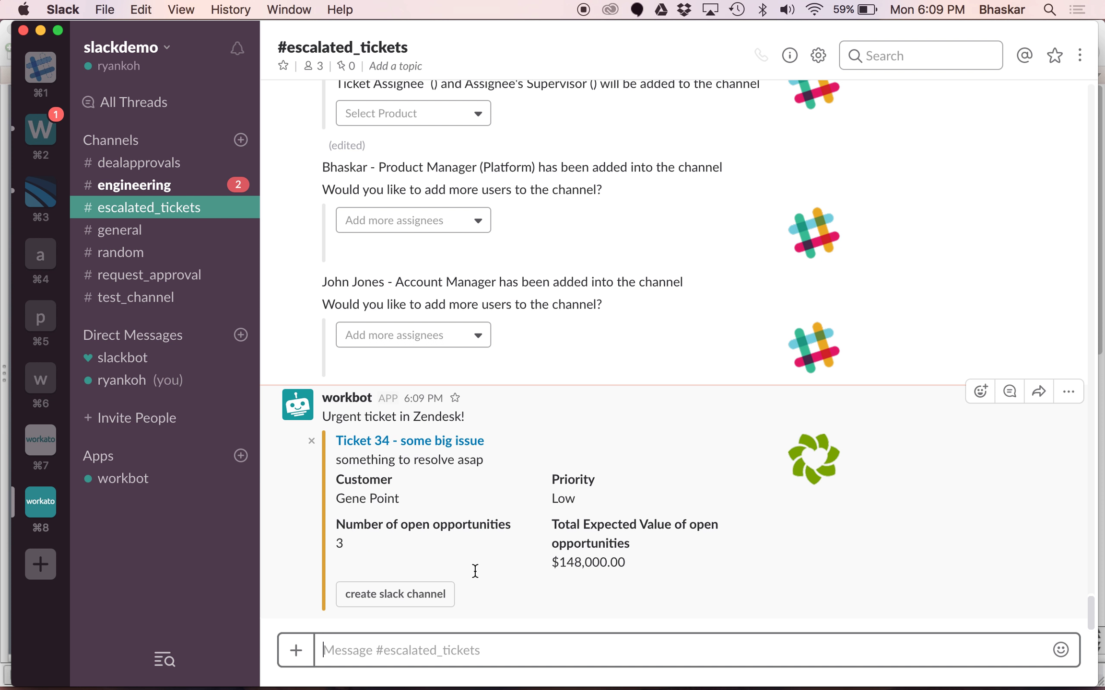
# - Create a Slack channel for Ticket 34 through workbot, naming it ticket32_resolution
pyautogui.click(425, 597)
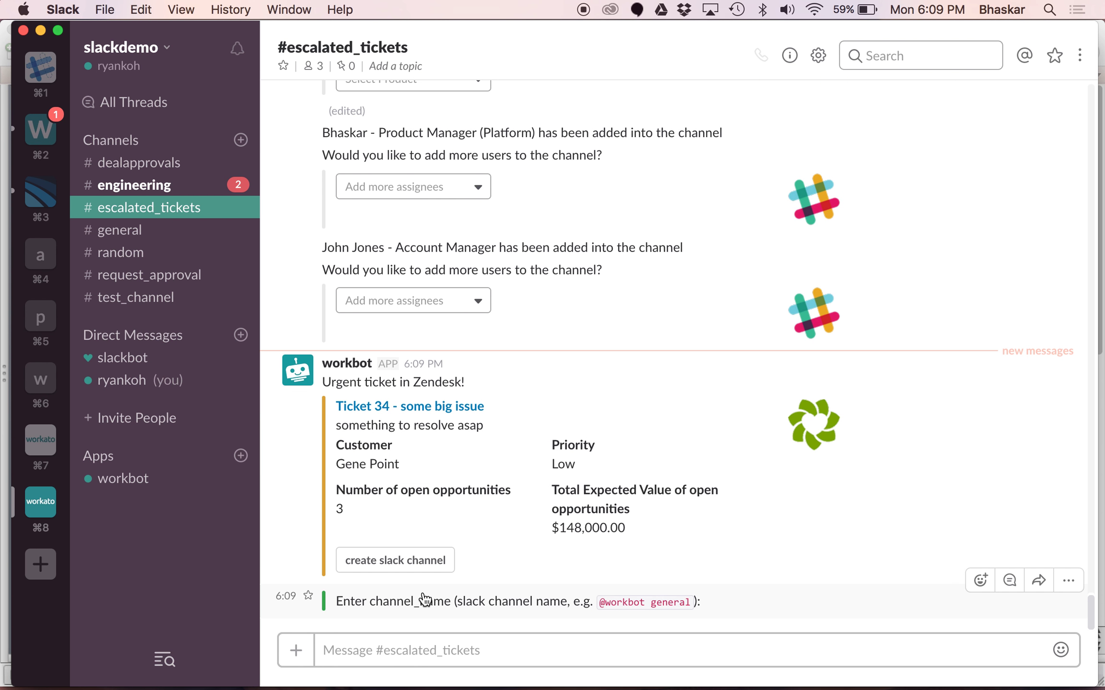
pyautogui.click(471, 662)
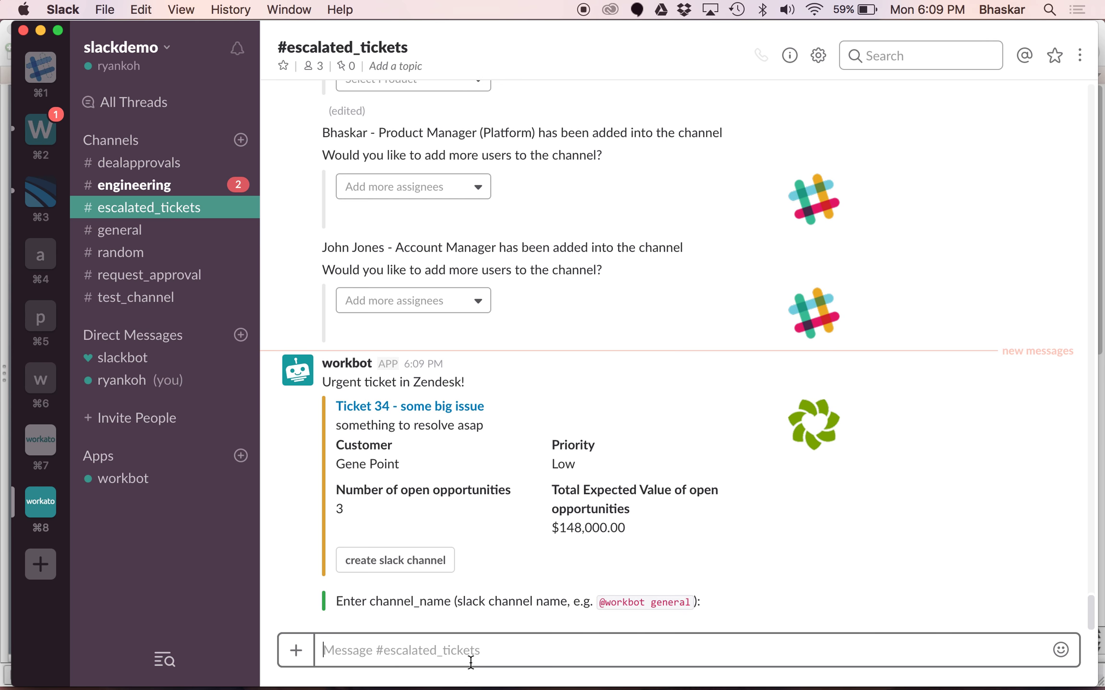
pyautogui.write('@wo')
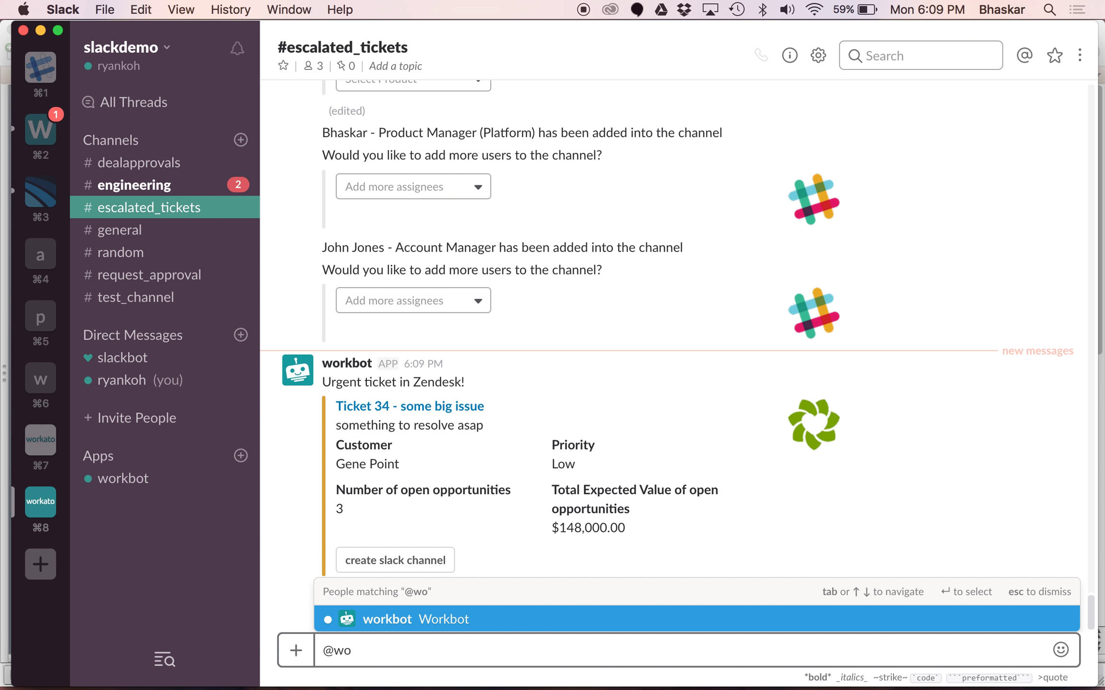
pyautogui.press('Return')
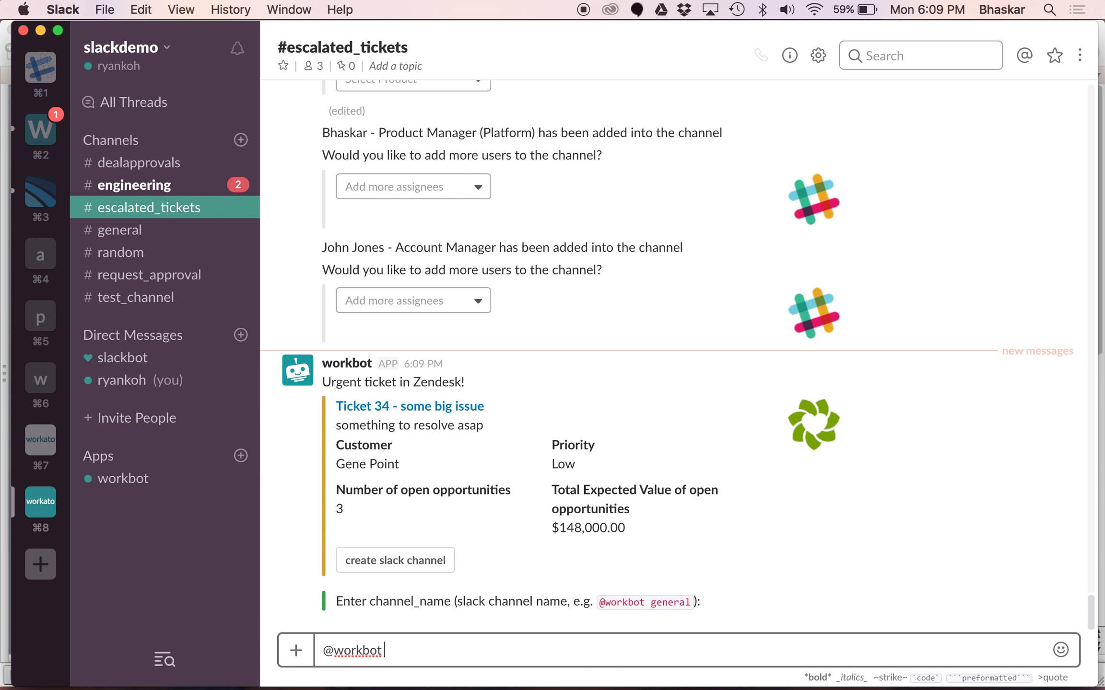
pyautogui.write('ticket32_reso')
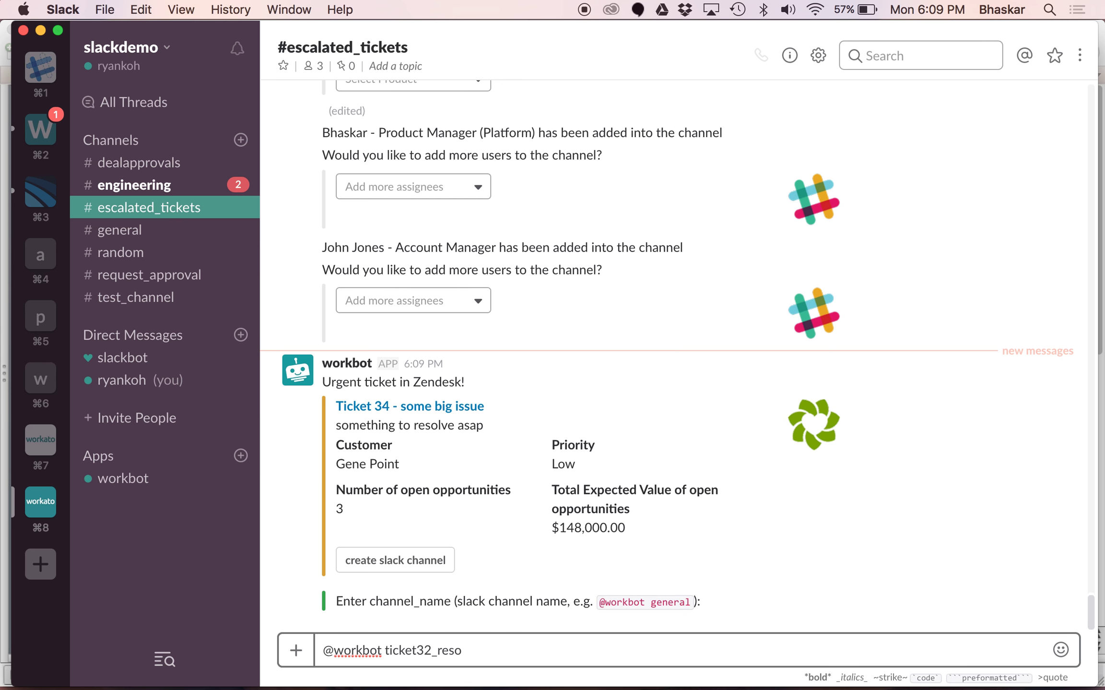
pyautogui.write('lution')
pyautogui.press('Return')
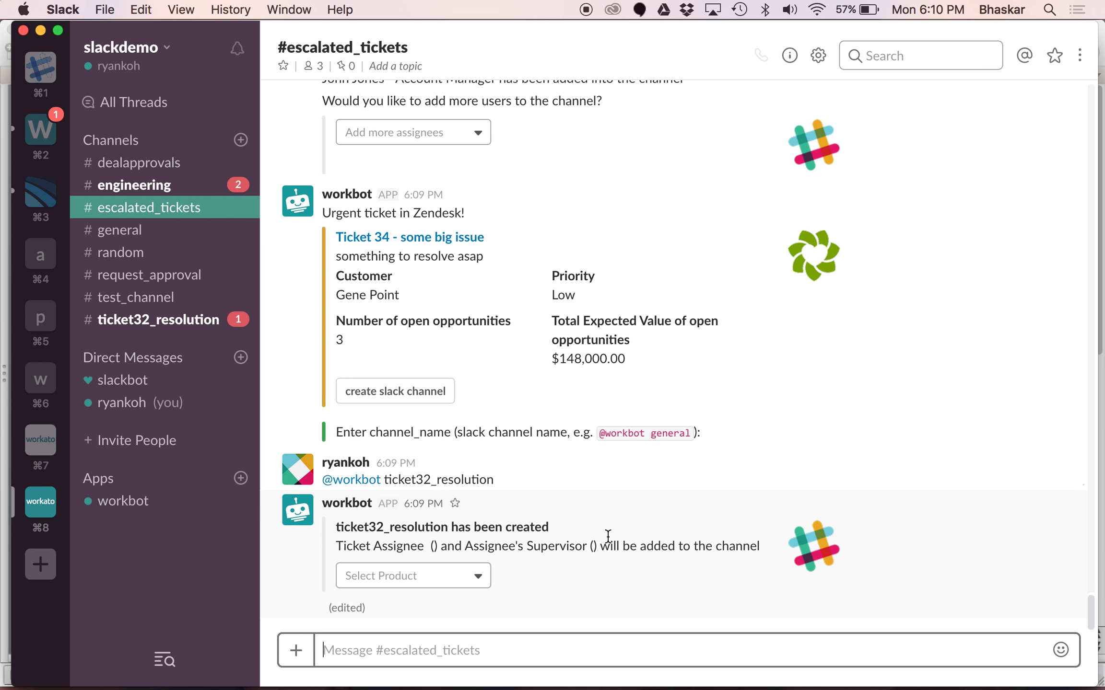
# - Choose Platform as the product for the new channel and add the Account Manager as another assignee
pyautogui.click(467, 581)
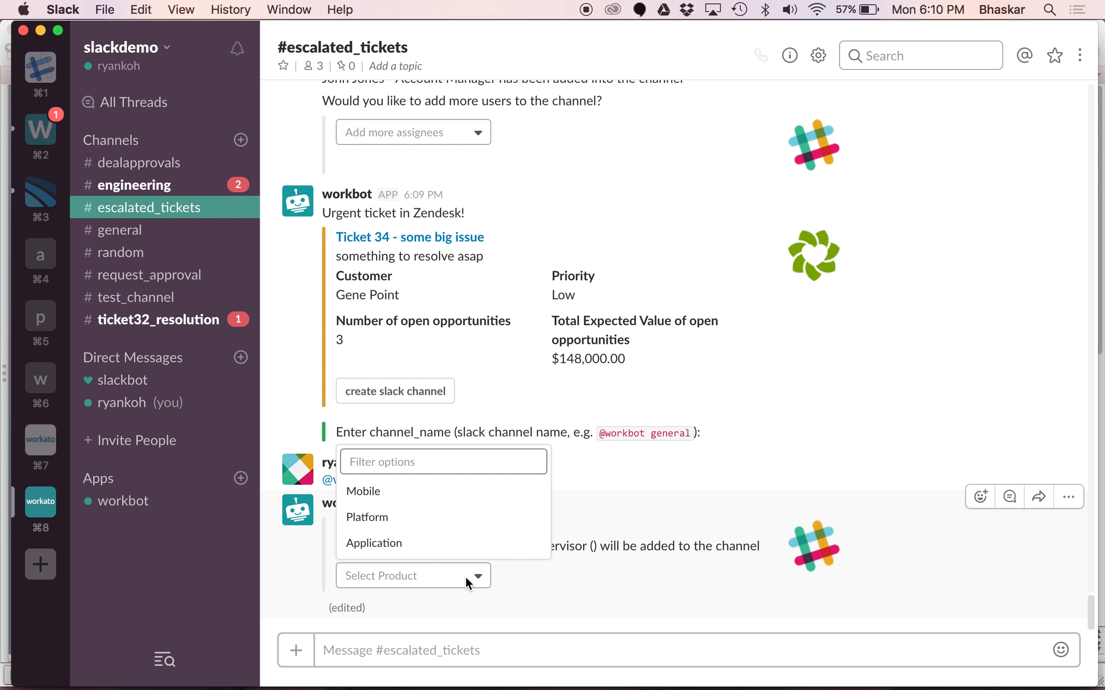
pyautogui.click(453, 518)
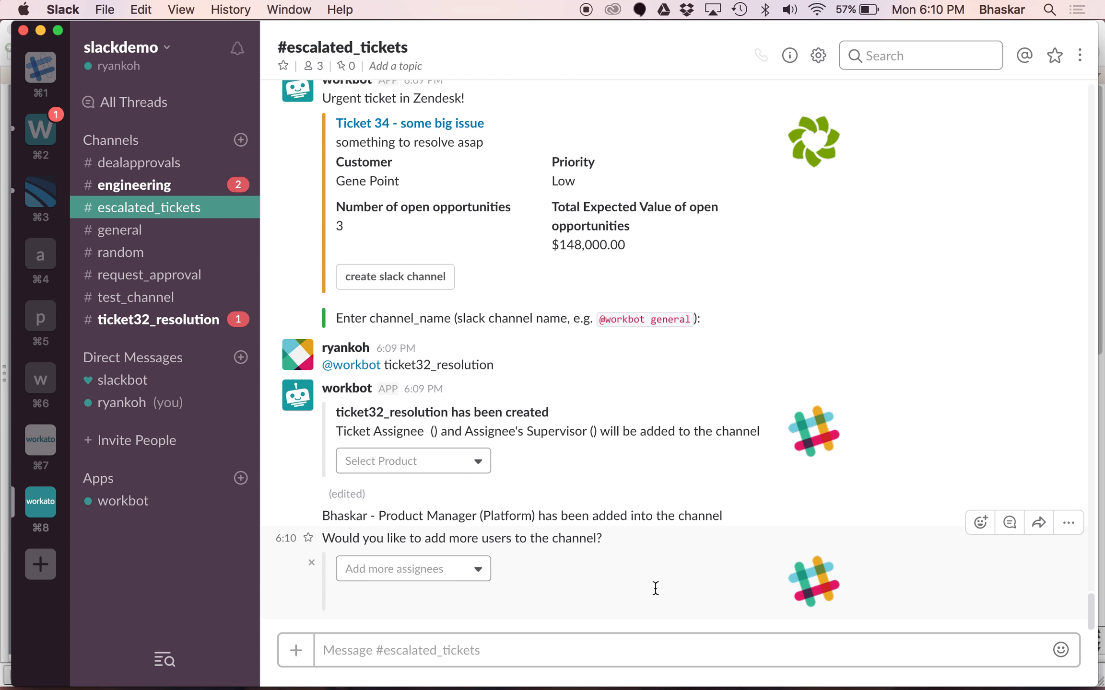
pyautogui.click(458, 569)
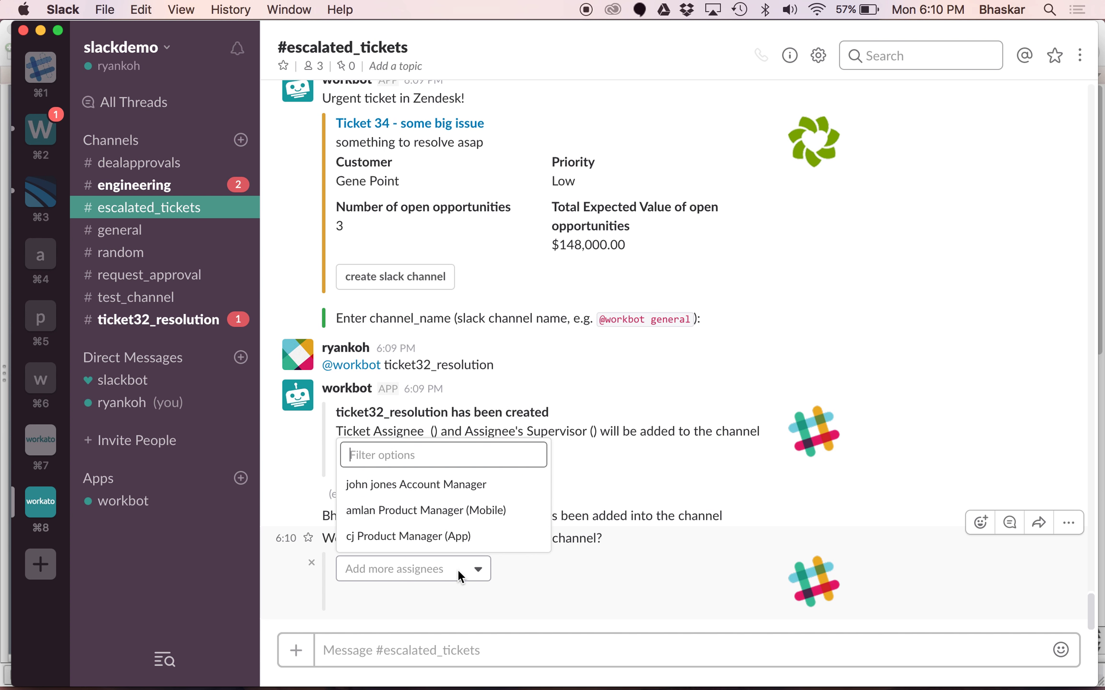
pyautogui.click(475, 485)
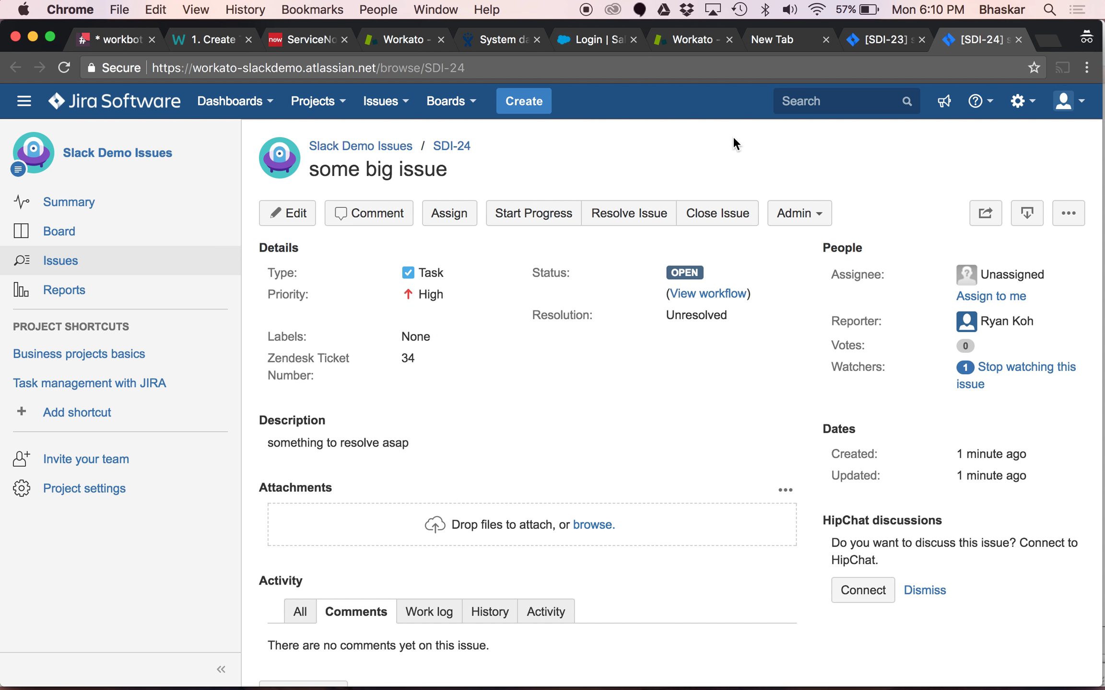
pyautogui.press('super+Tab')
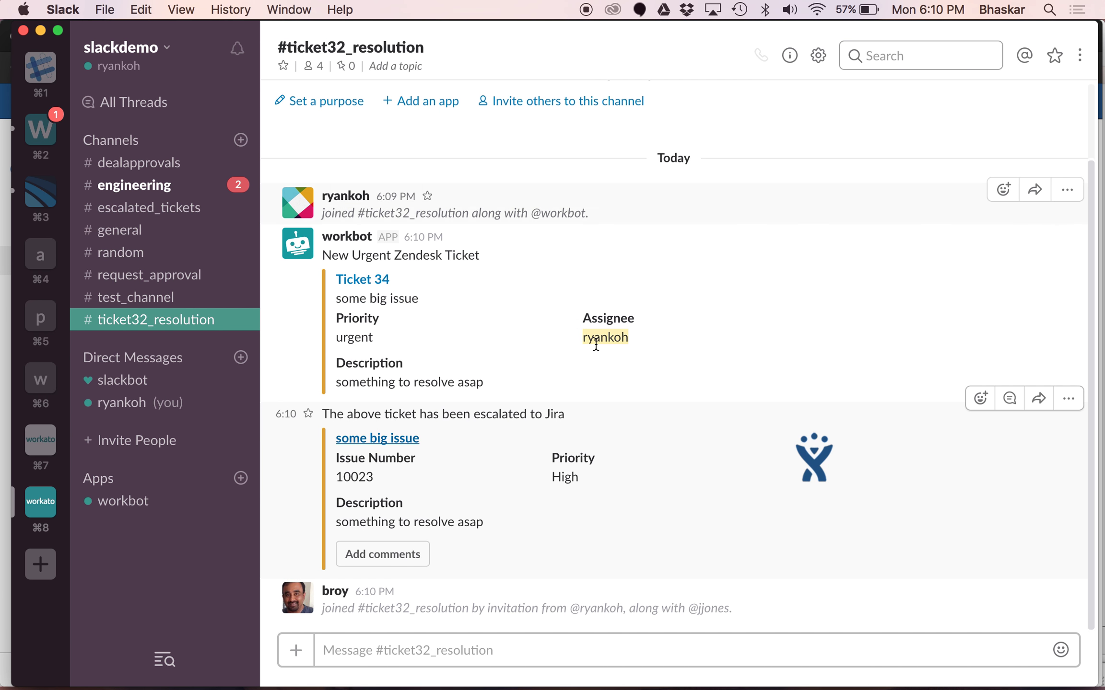
pyautogui.click(388, 567)
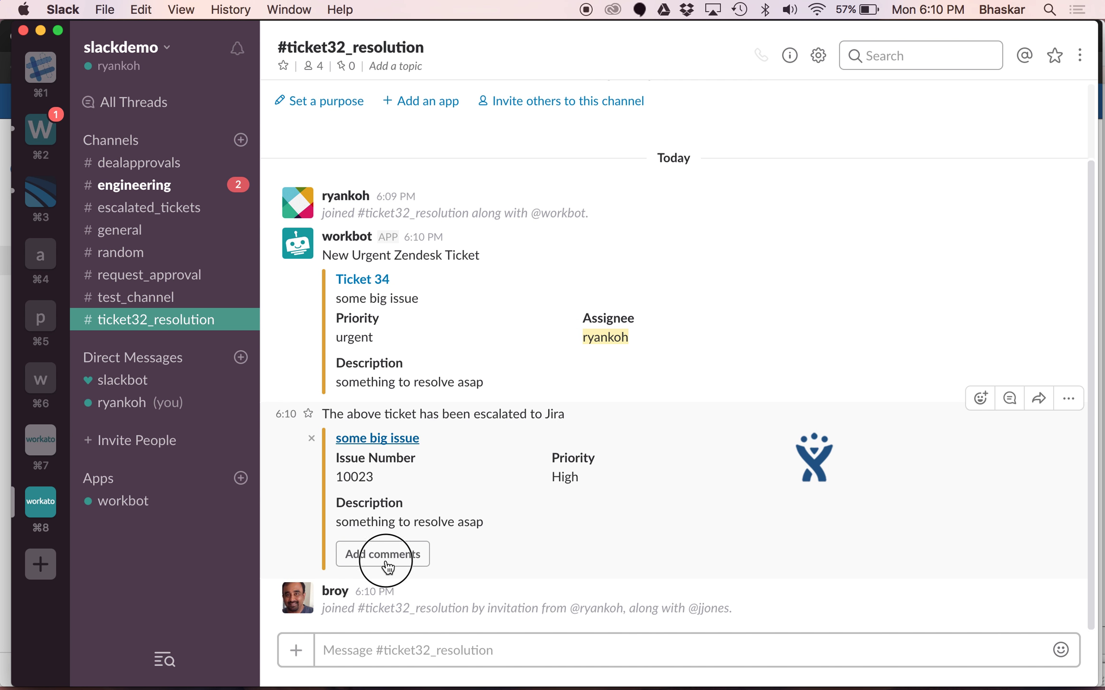
pyautogui.click(527, 660)
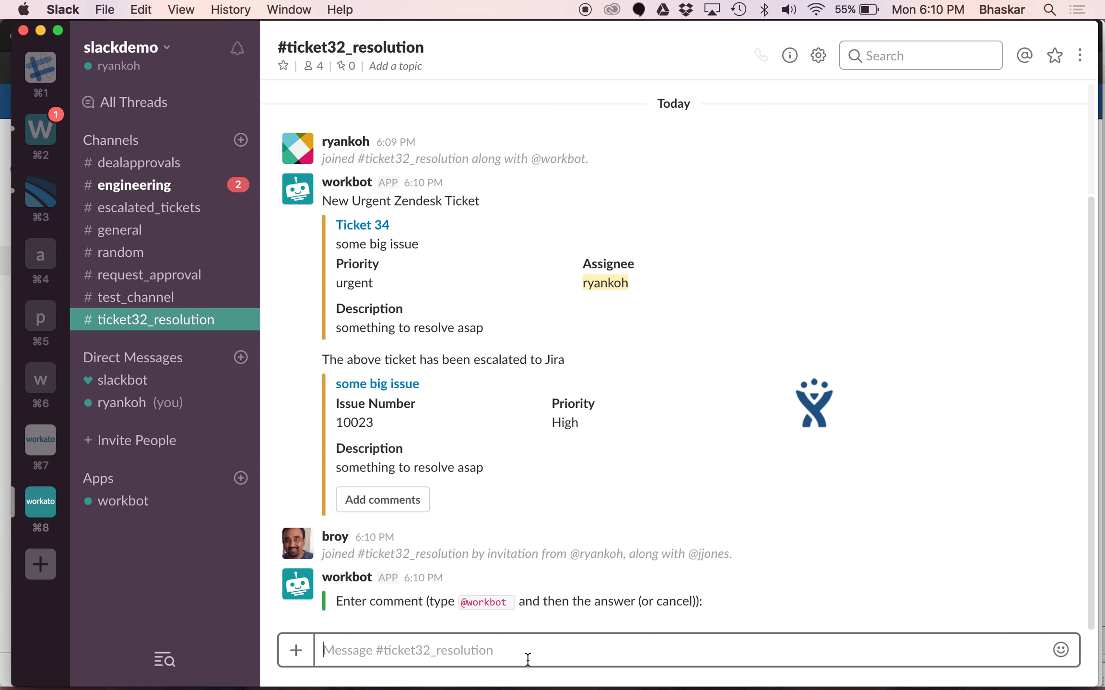
pyautogui.write('@workbo')
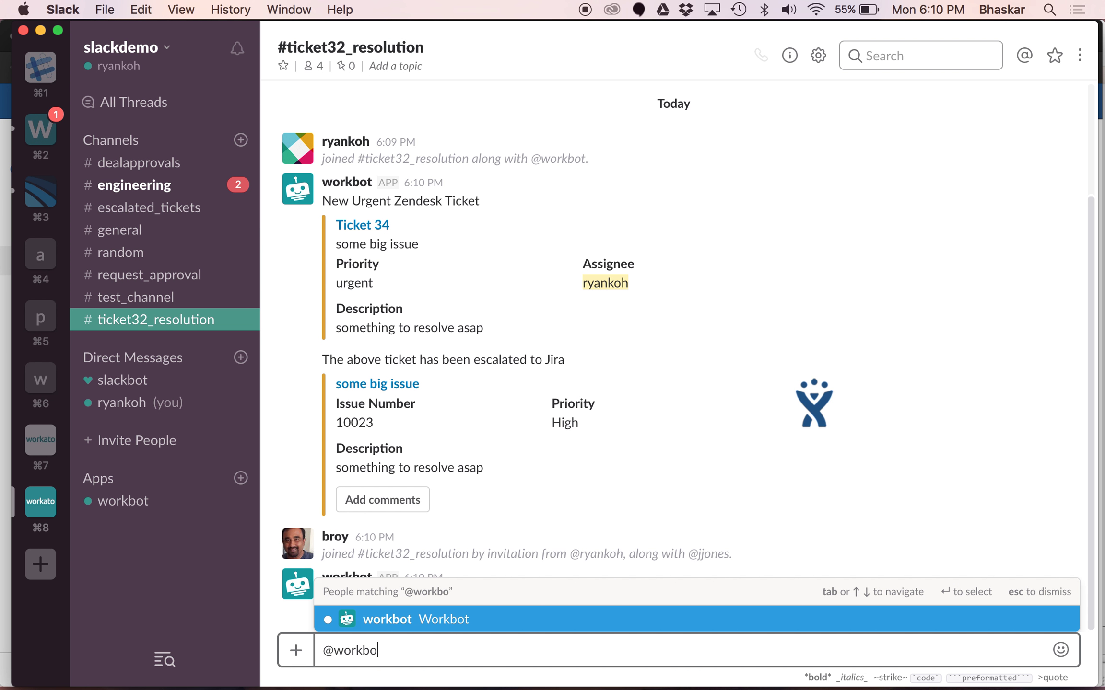
pyautogui.write('t')
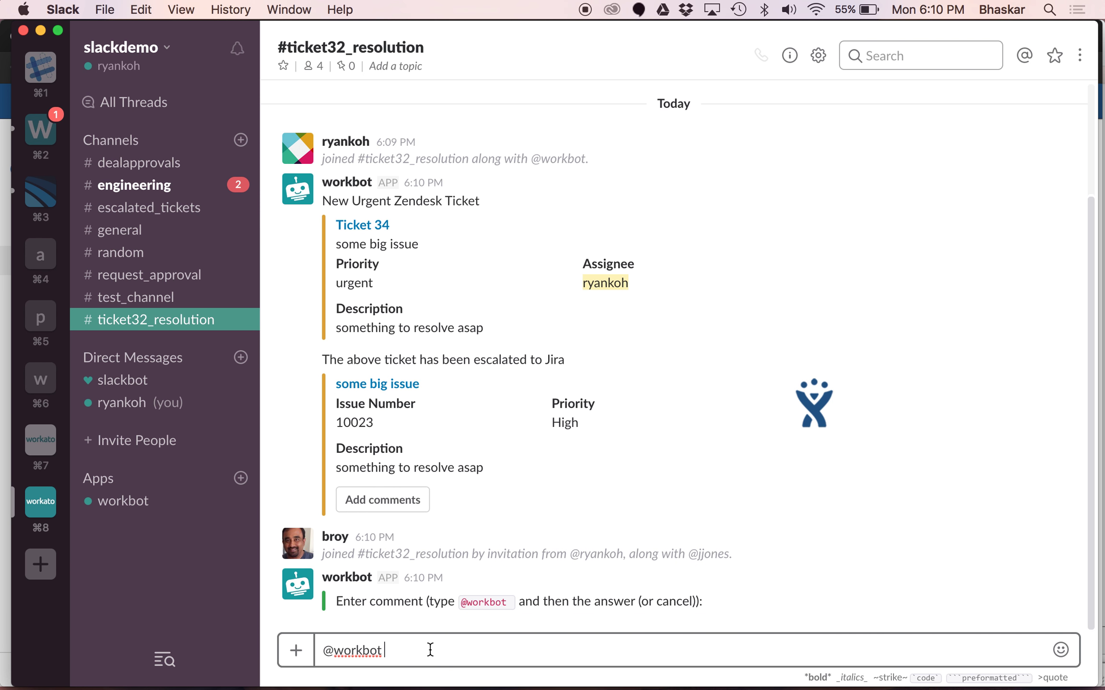
pyautogui.write('k')
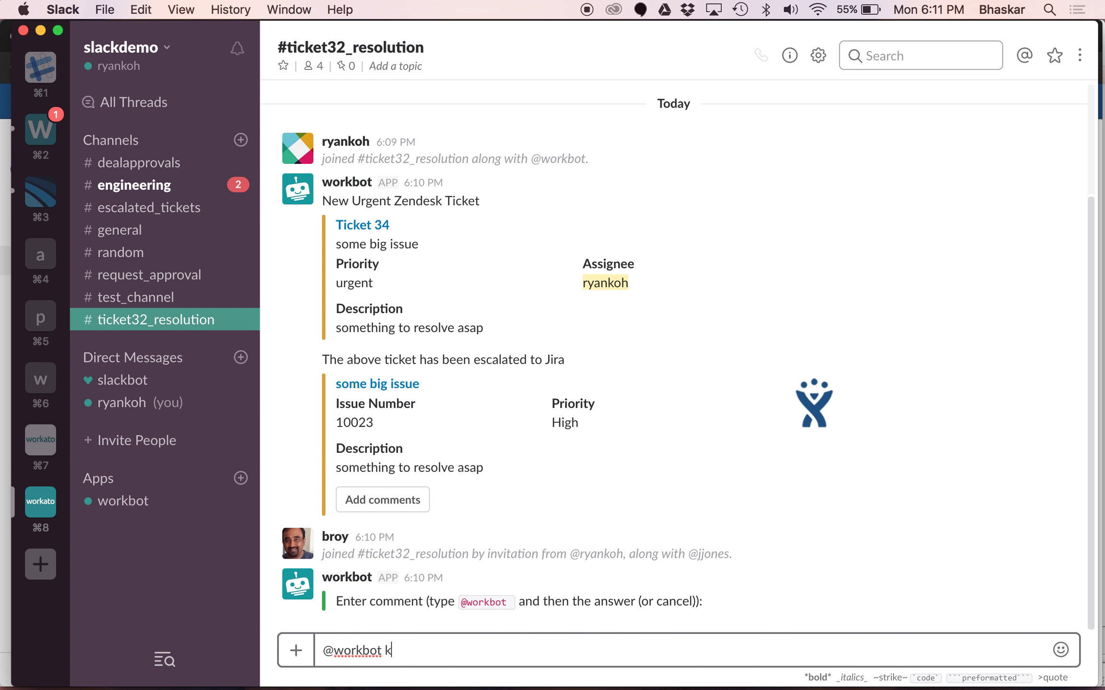
pyautogui.write('nown issue getting resolved in 2 das')
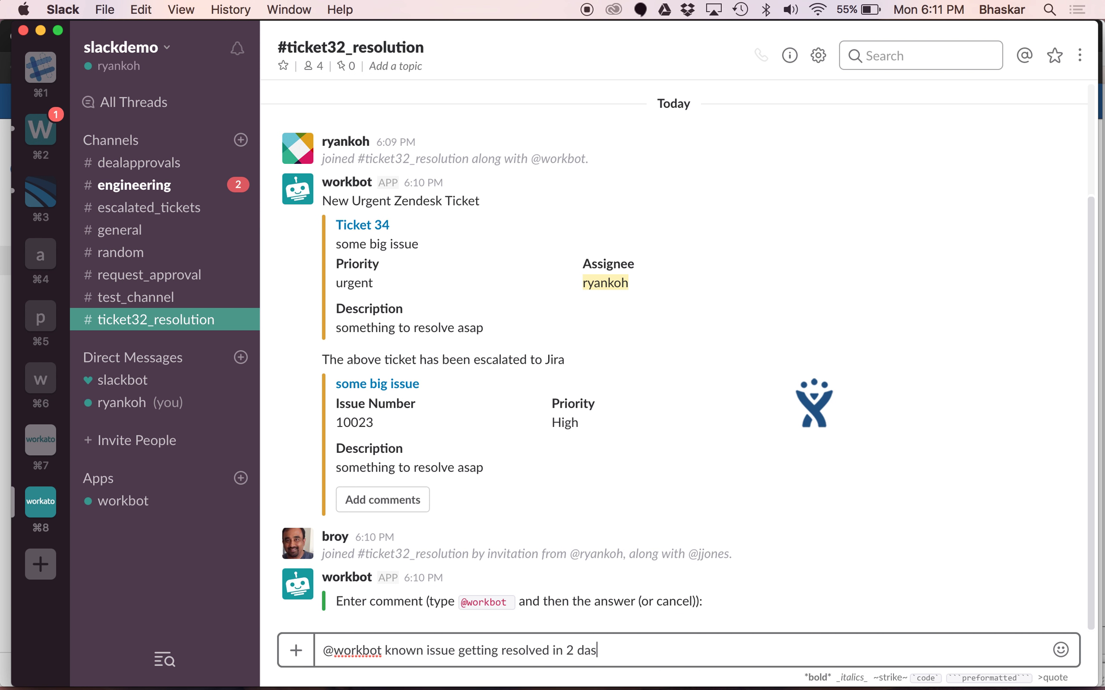
pyautogui.press('BackSpace')
pyautogui.write('ys')
pyautogui.press('Return')
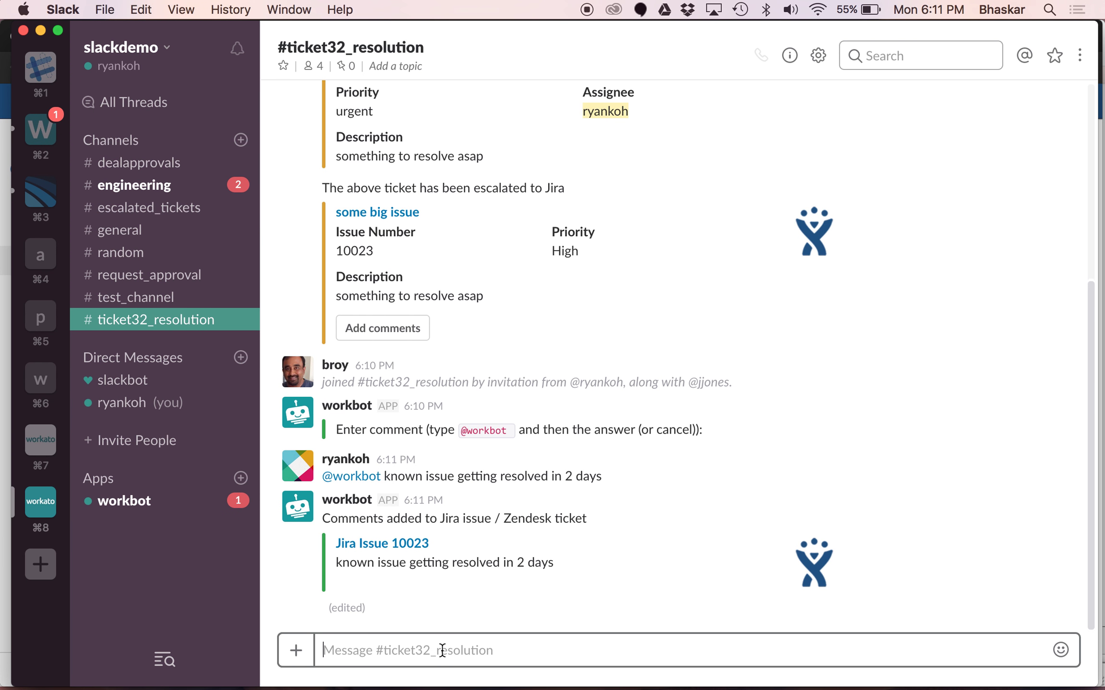
pyautogui.write('@workb')
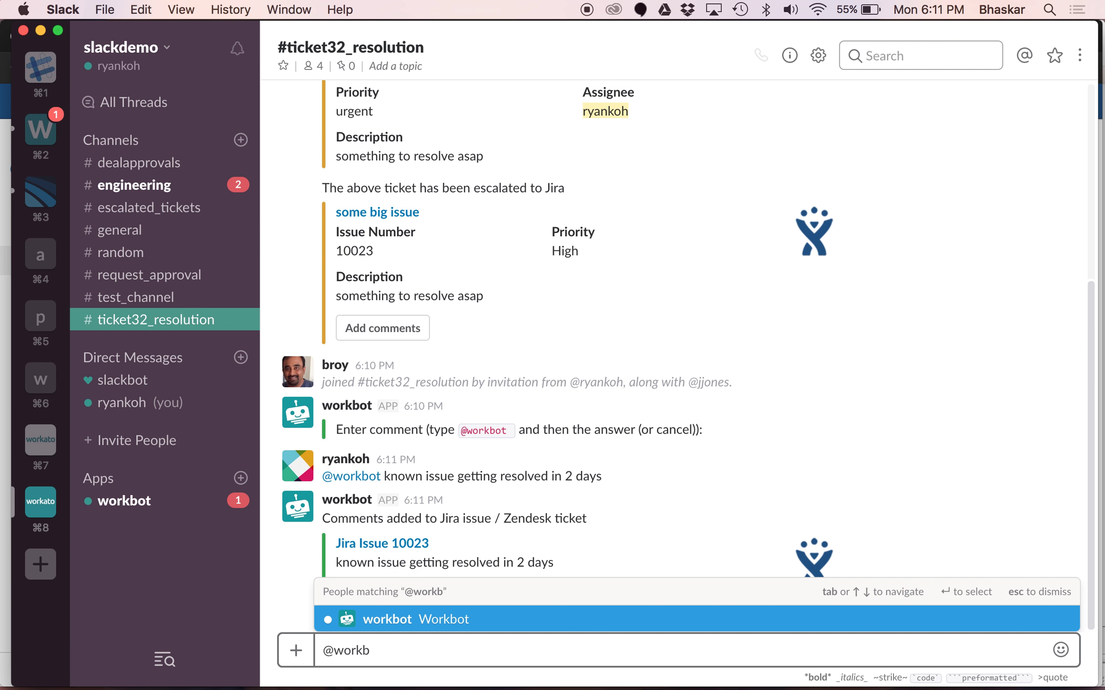
pyautogui.write('ot jira c')
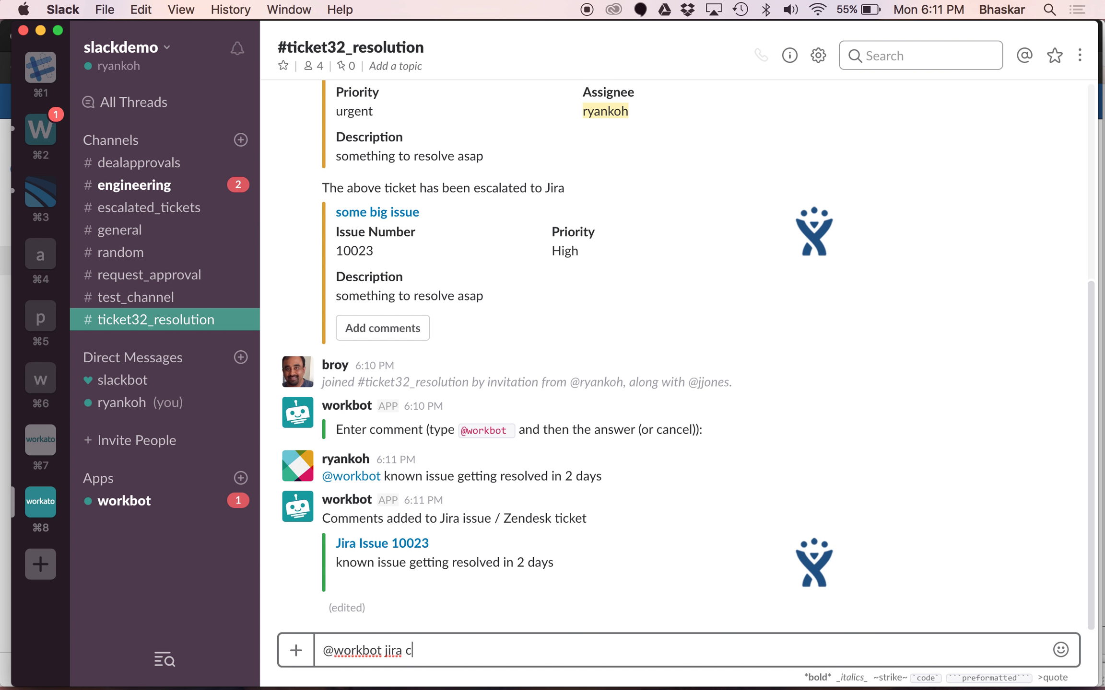
pyautogui.write('lose issue')
pyautogui.press('Return')
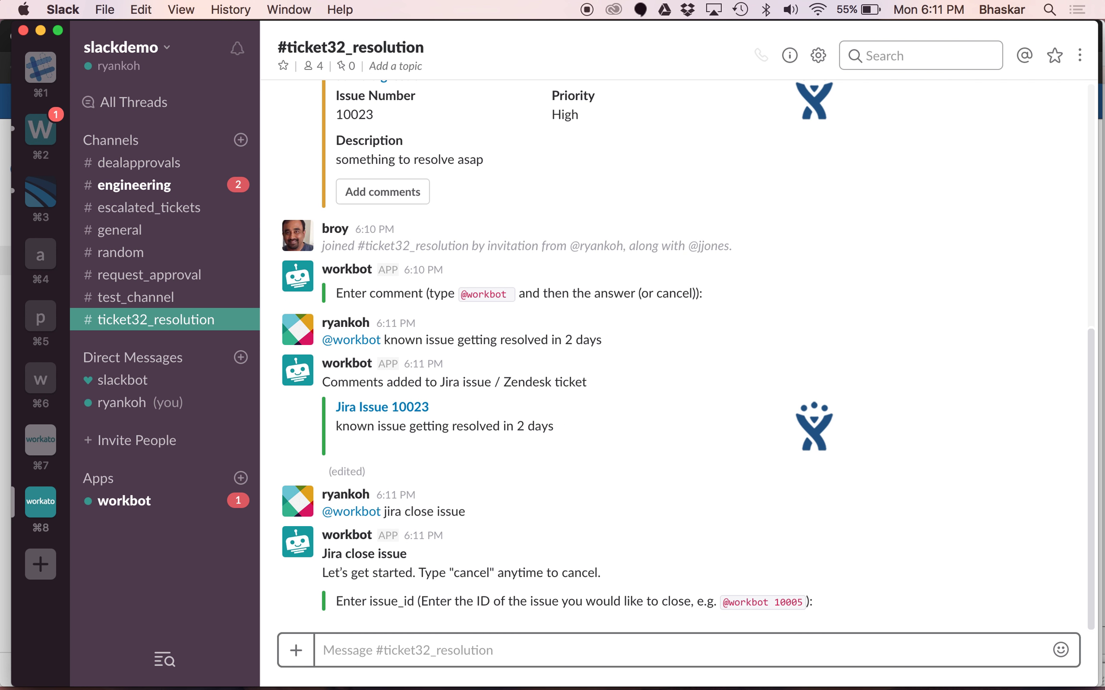
pyautogui.write('100')
pyautogui.press('BackSpace')
pyautogui.press('BackSpace')
pyautogui.press('BackSpace')
pyautogui.write('@')
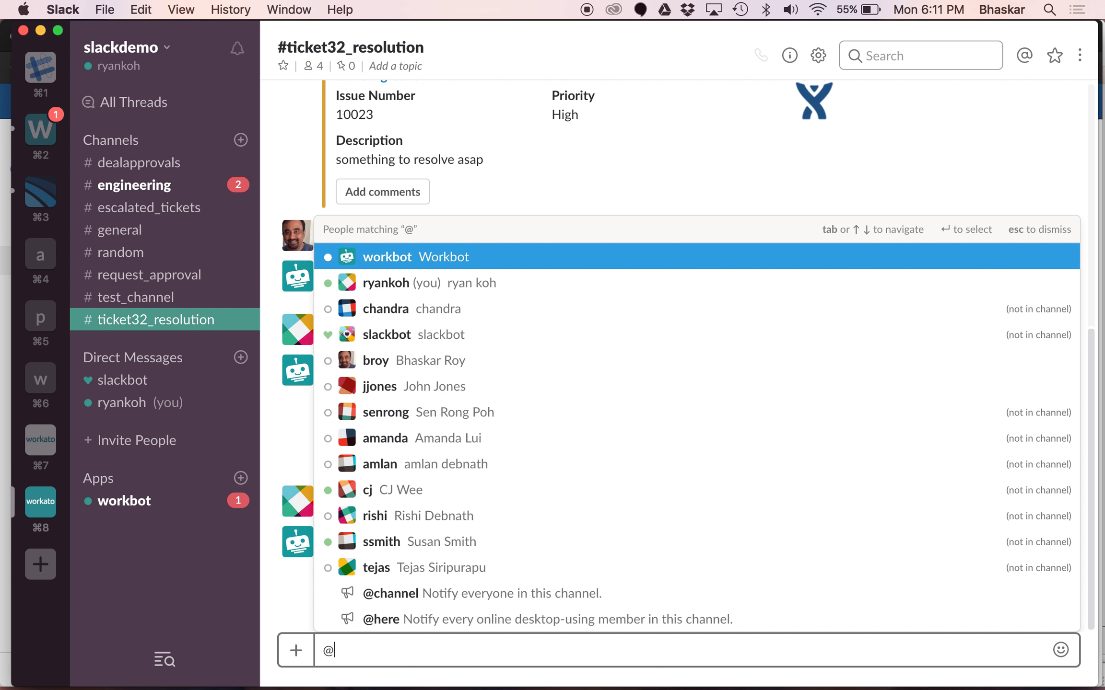
pyautogui.write('workbot 100')
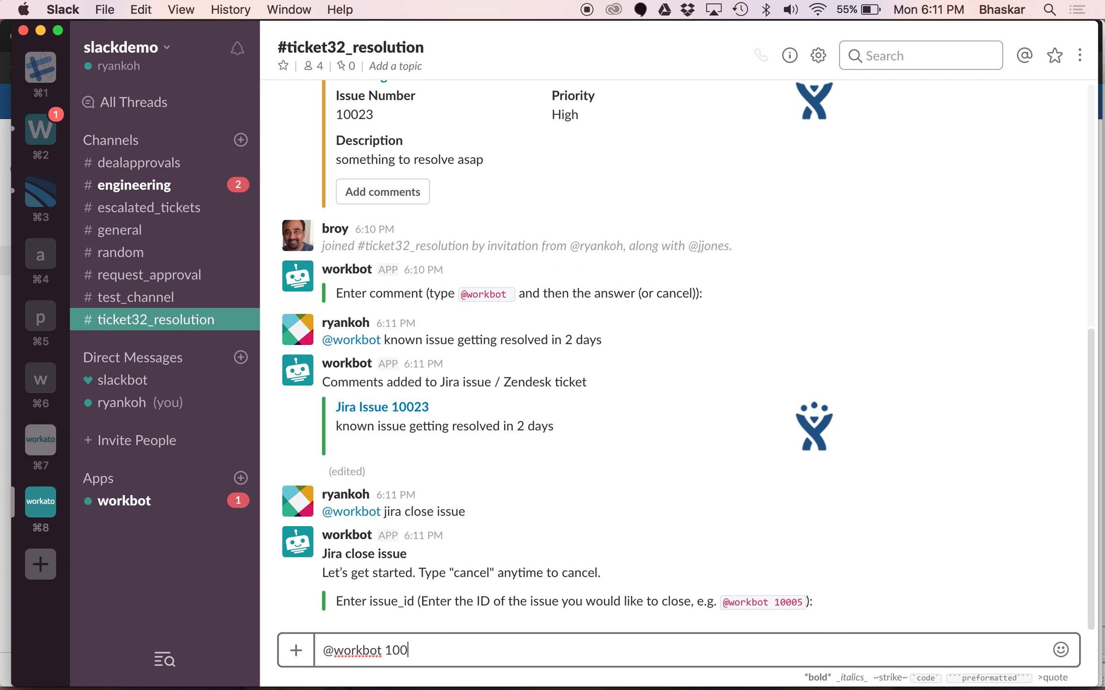
pyautogui.write('23')
pyautogui.press('Return')
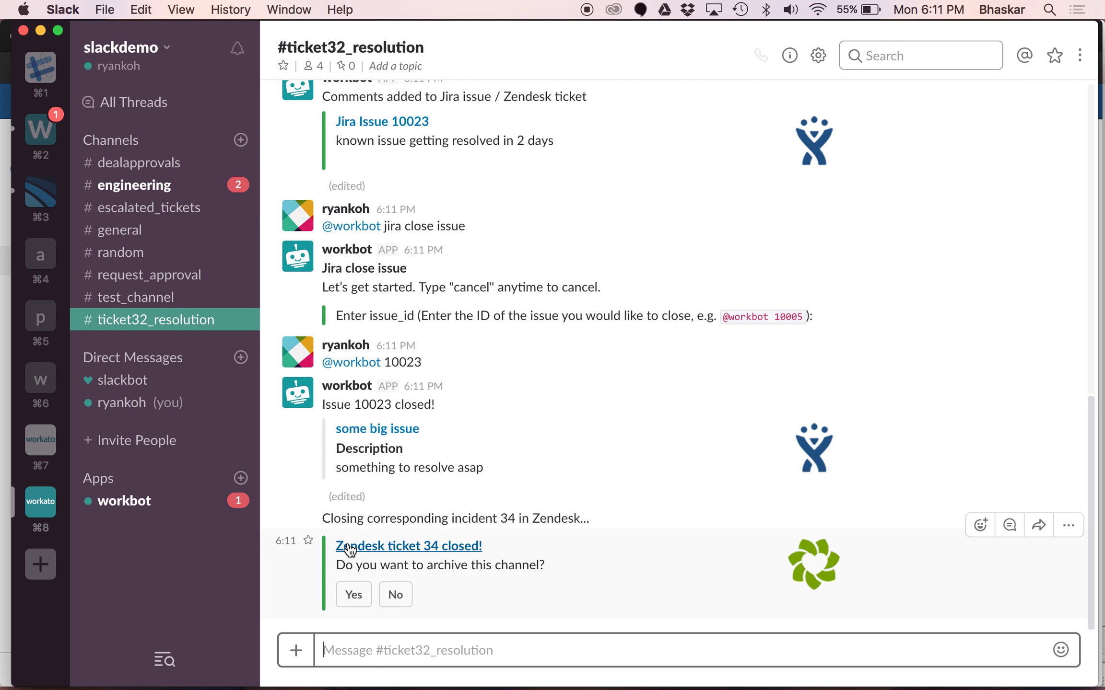
# - Archive and close the ticket32_resolution channel, and open the workbot conversation
pyautogui.click(351, 596)
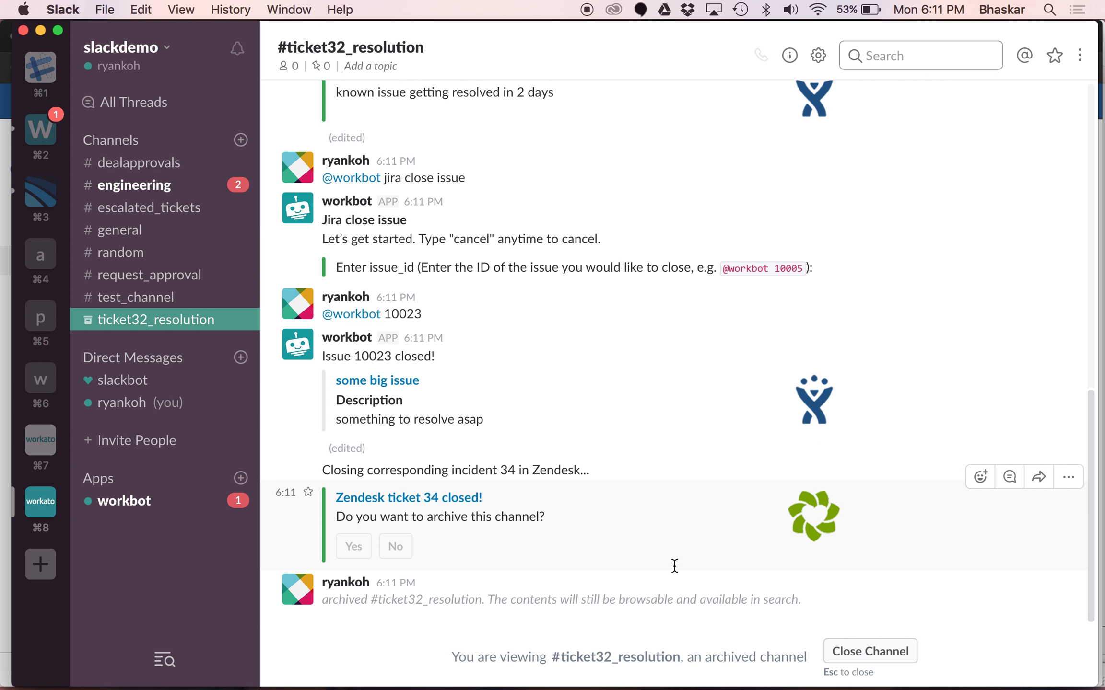
pyautogui.click(864, 651)
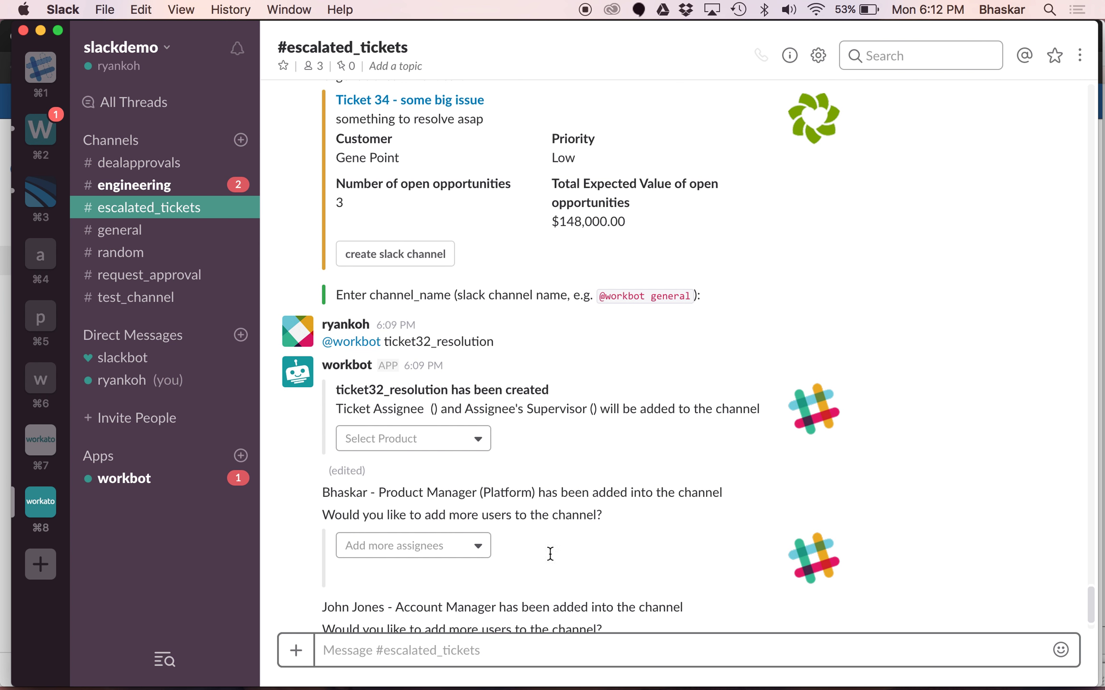
pyautogui.click(146, 480)
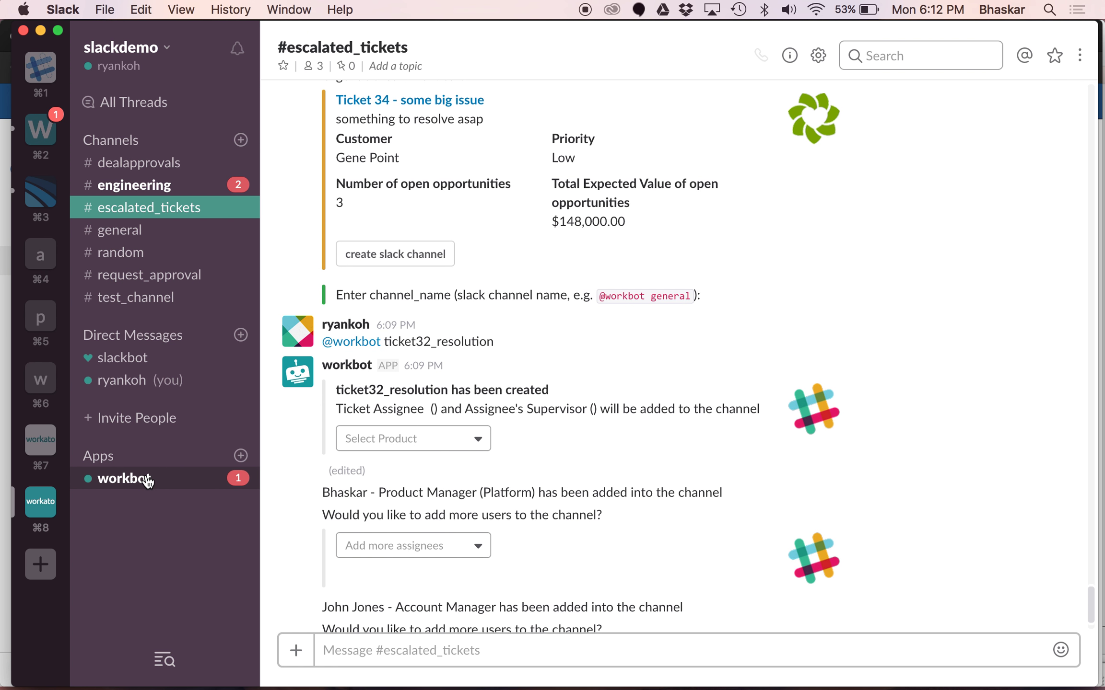